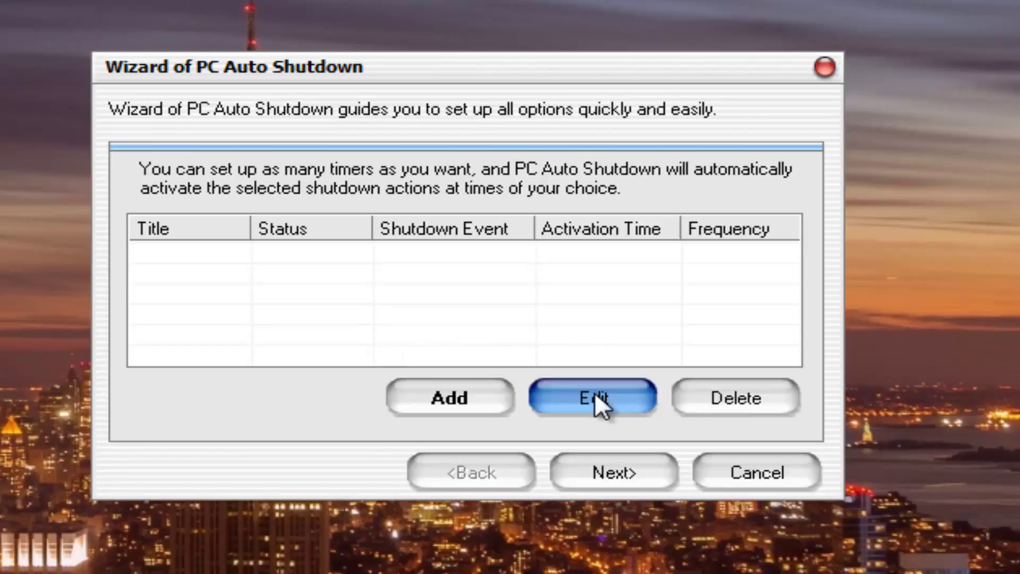
Add a new timer titled "Thelw na koimithw" with Shutdown as its shutdown action.
left_click(433, 405)
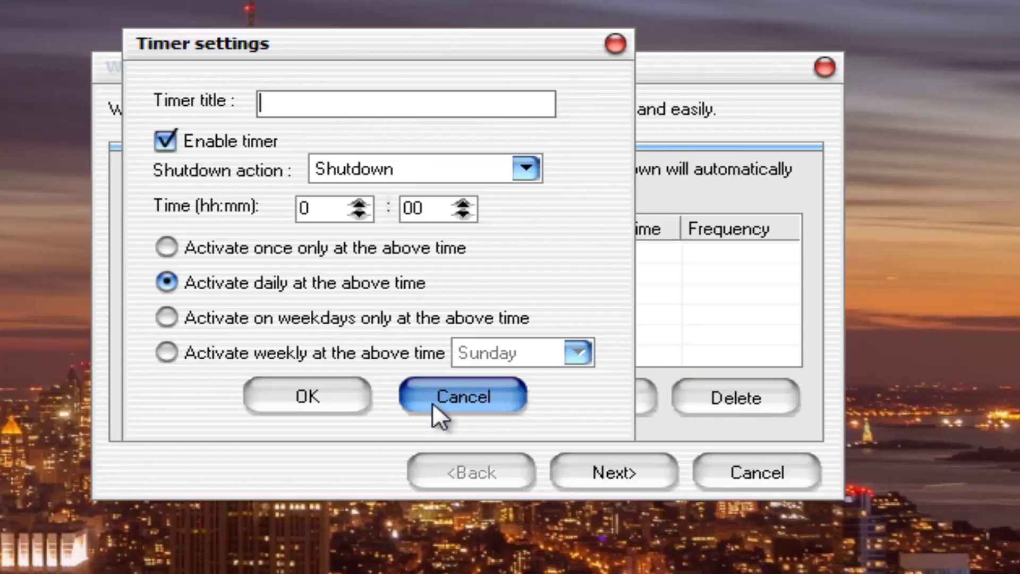
left_click_drag(322, 62, 393, 79)
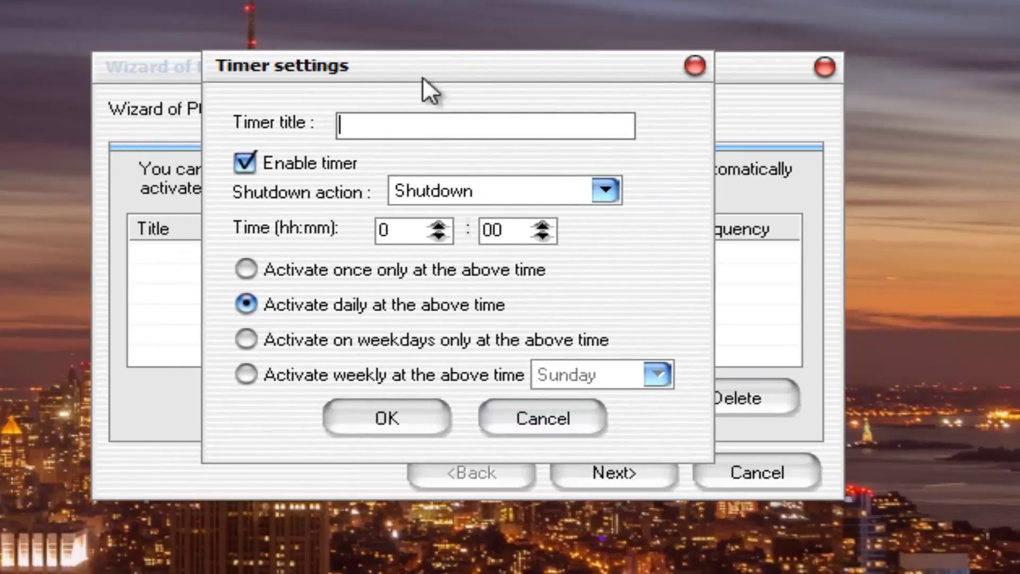
type("Thelw na koimithw")
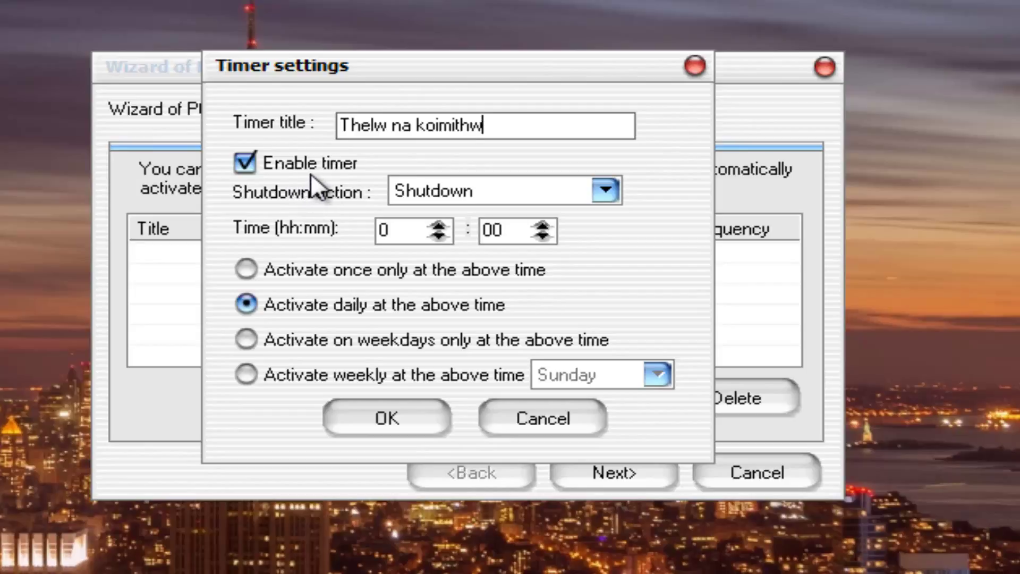
left_click(471, 191)
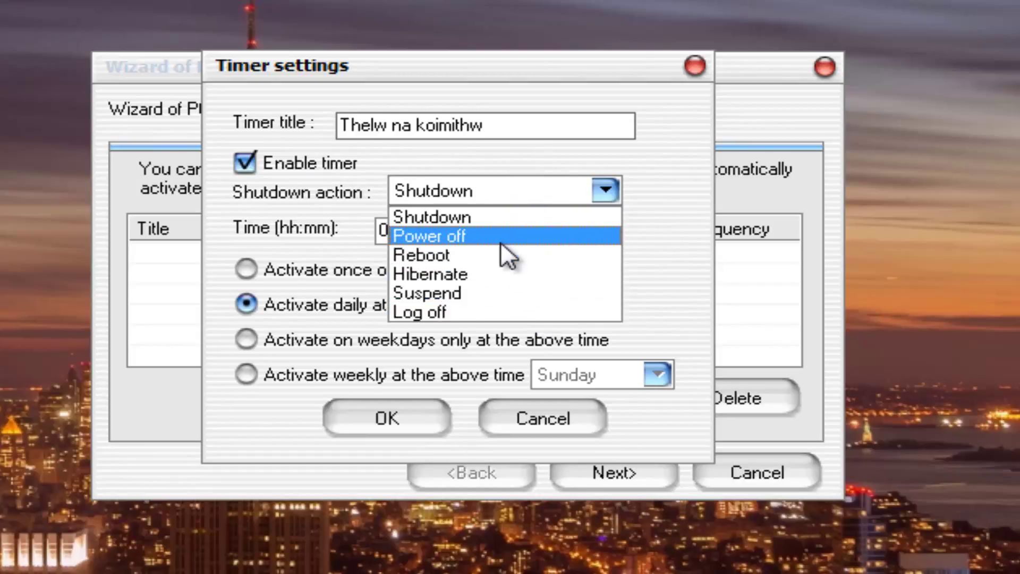
left_click(496, 164)
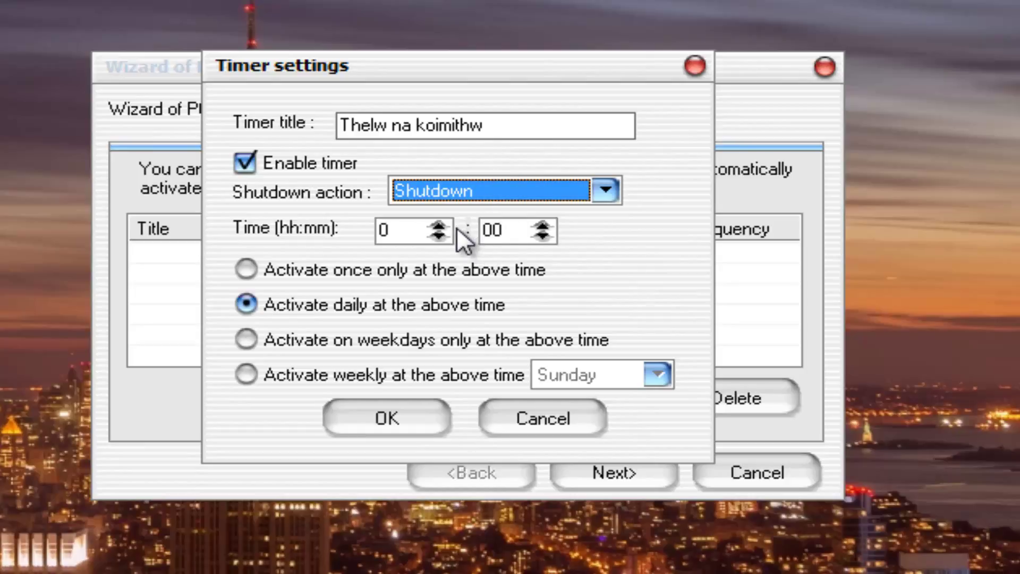
Set the timer's time to 1:00 and have it activate once only.
left_click(440, 224)
left_click(439, 225)
left_click(445, 240)
left_click(439, 259)
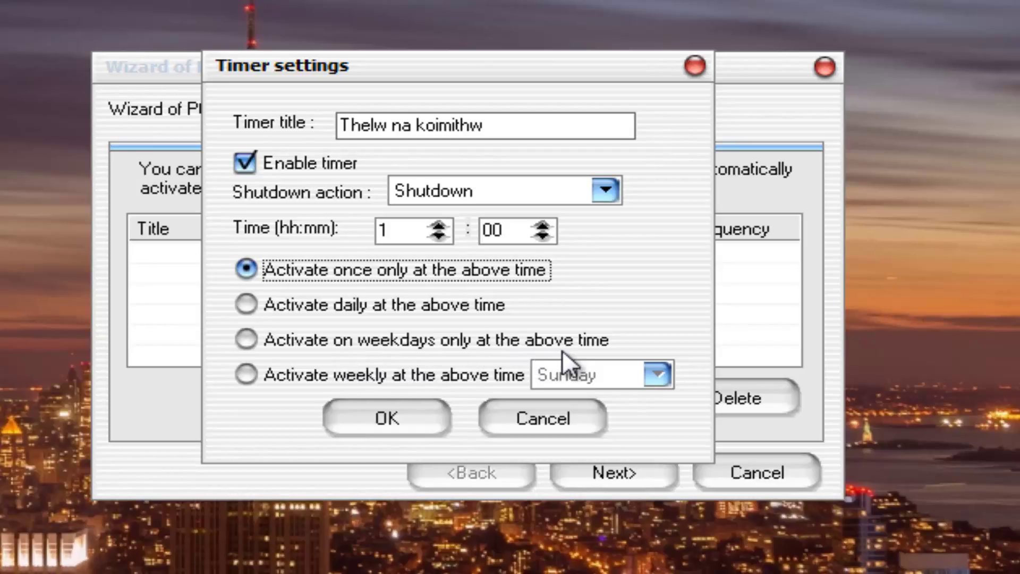
Switch the timer to weekly activation on Sunday.
left_click(365, 375)
left_click(592, 375)
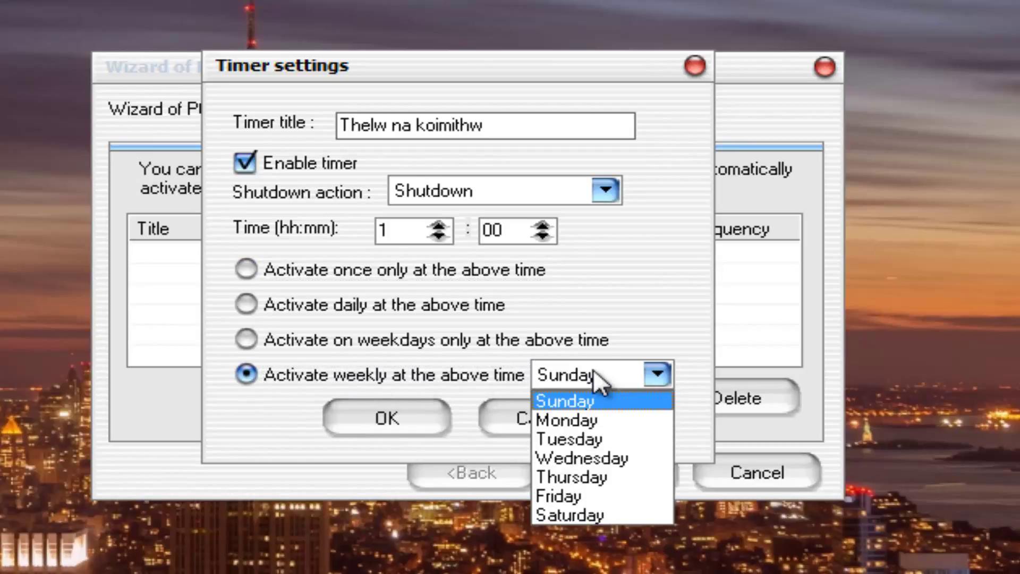
left_click(623, 278)
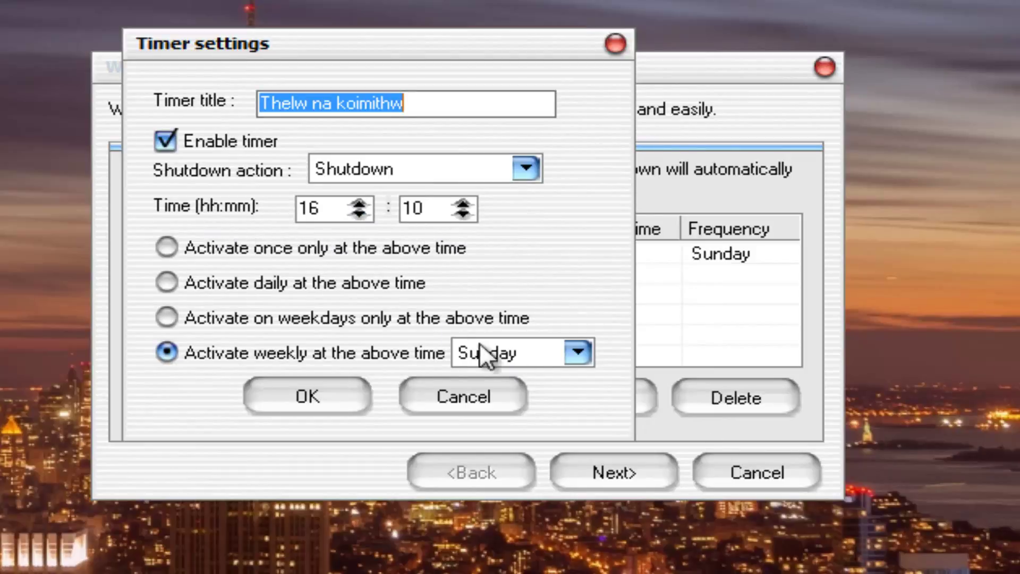
Set the activation time of the existing timer to 18:25.
left_click(360, 214)
left_click(363, 213)
left_click(360, 202)
left_click(360, 203)
left_click(359, 203)
left_click(361, 203)
left_click_drag(467, 203, 468, 204)
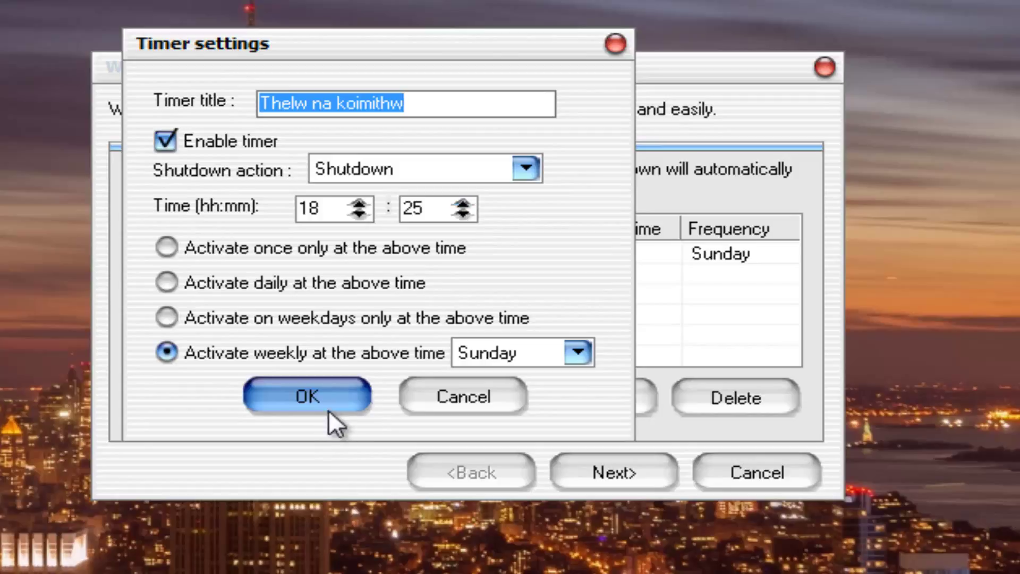
Have the timer activate once only at the set time and save its settings.
left_click(543, 351)
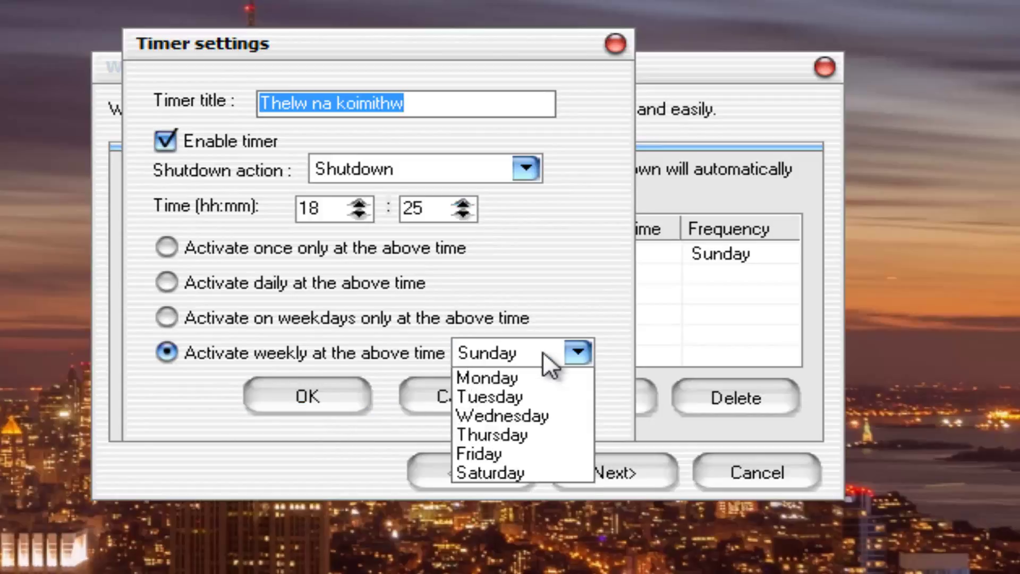
left_click(249, 249)
left_click(248, 249)
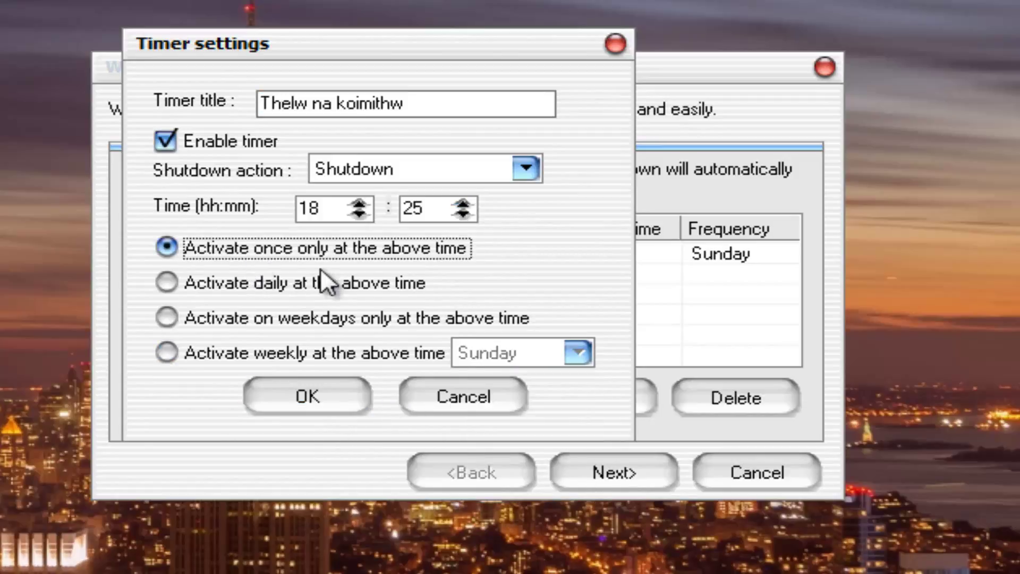
left_click(339, 396)
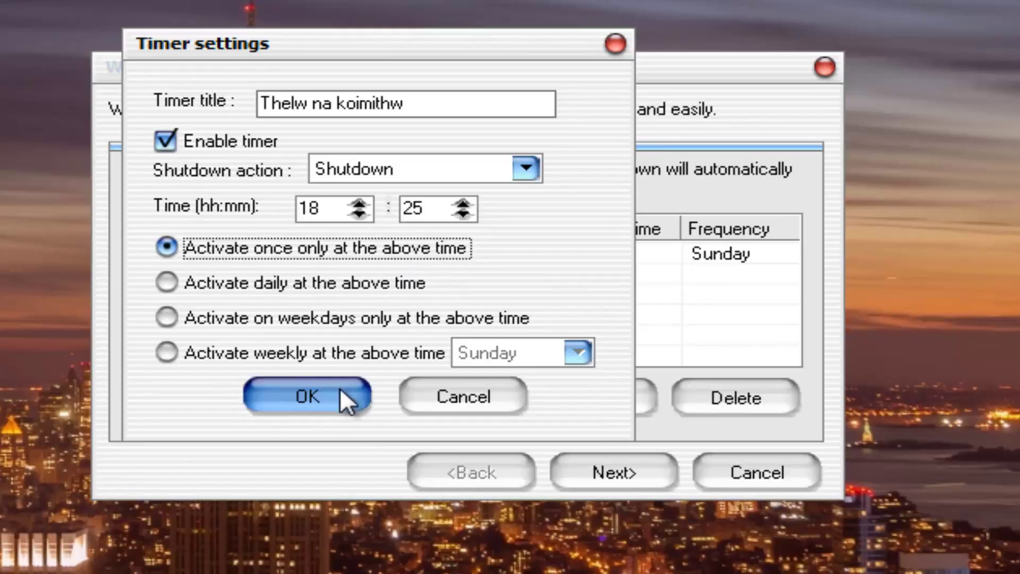
left_click(319, 254)
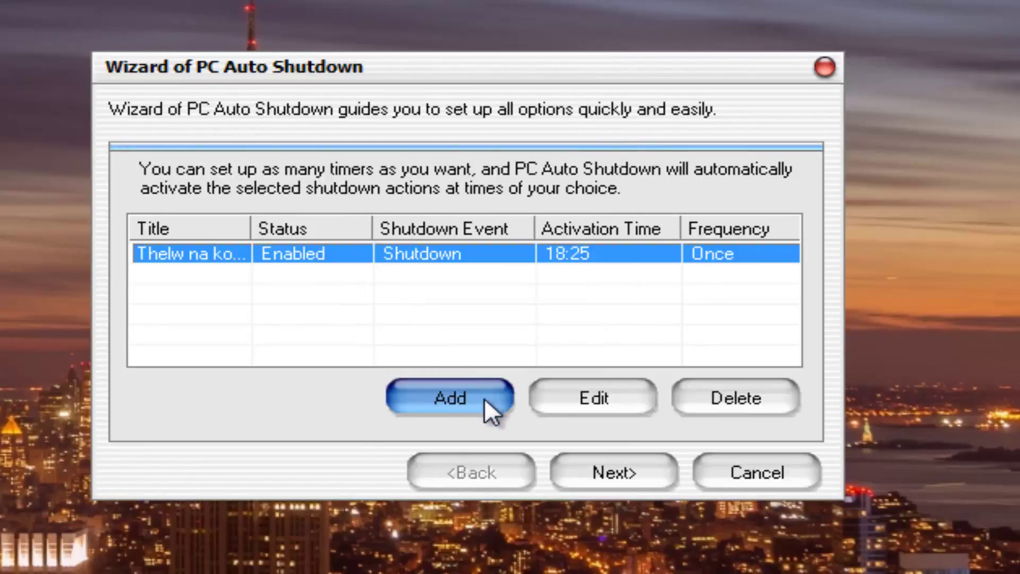
left_click(590, 398)
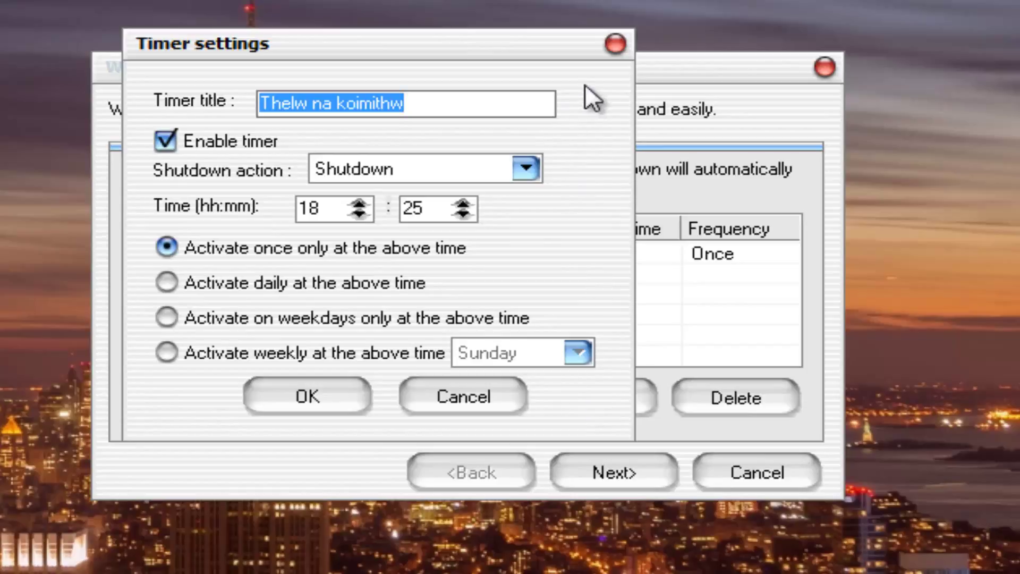
left_click(613, 42)
left_click(453, 399)
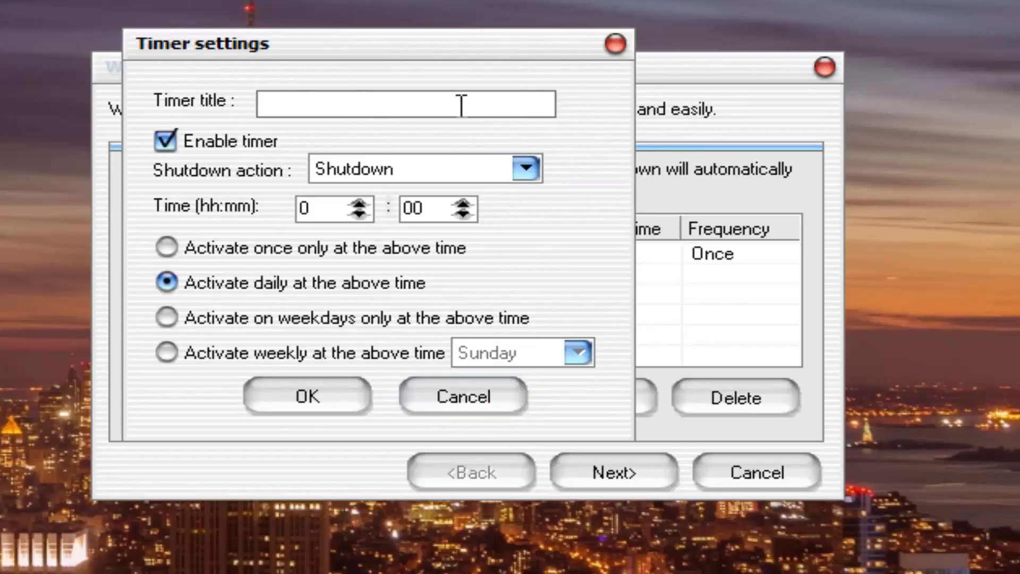
left_click(500, 171)
left_click(616, 43)
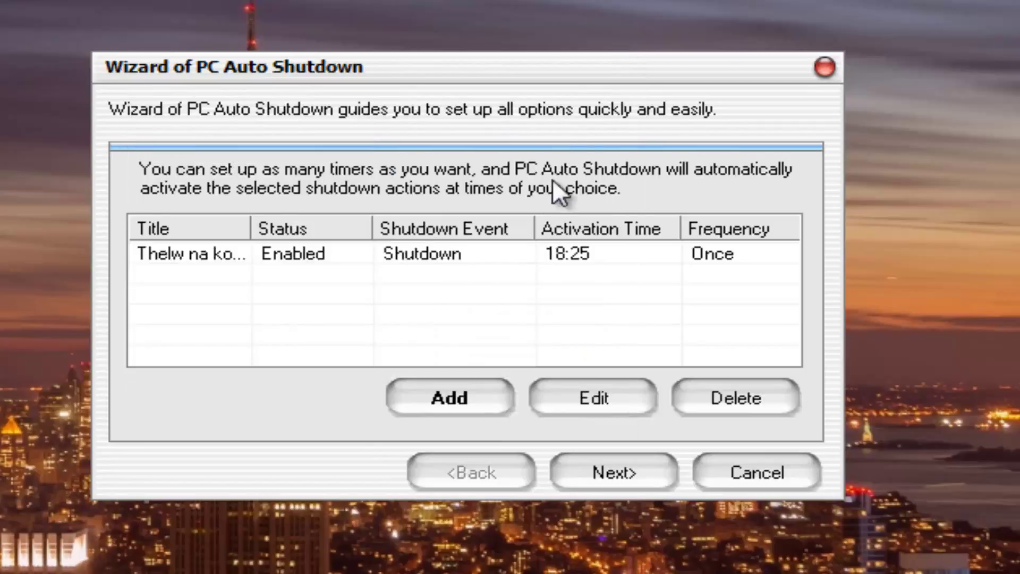
left_click(381, 246)
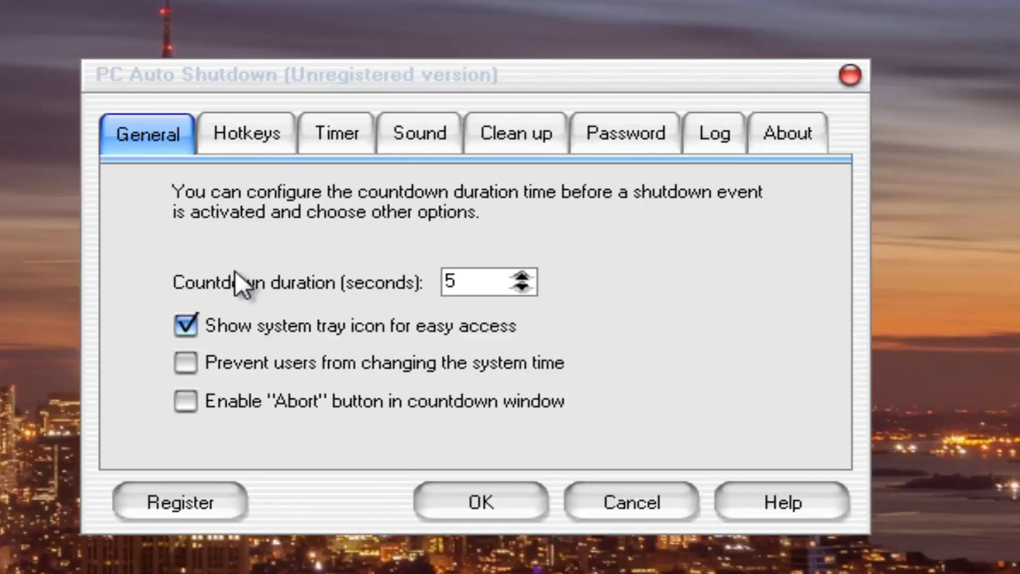
Examine the hotkeys assigned to the shutdown actions and the list of timers.
left_click(258, 122)
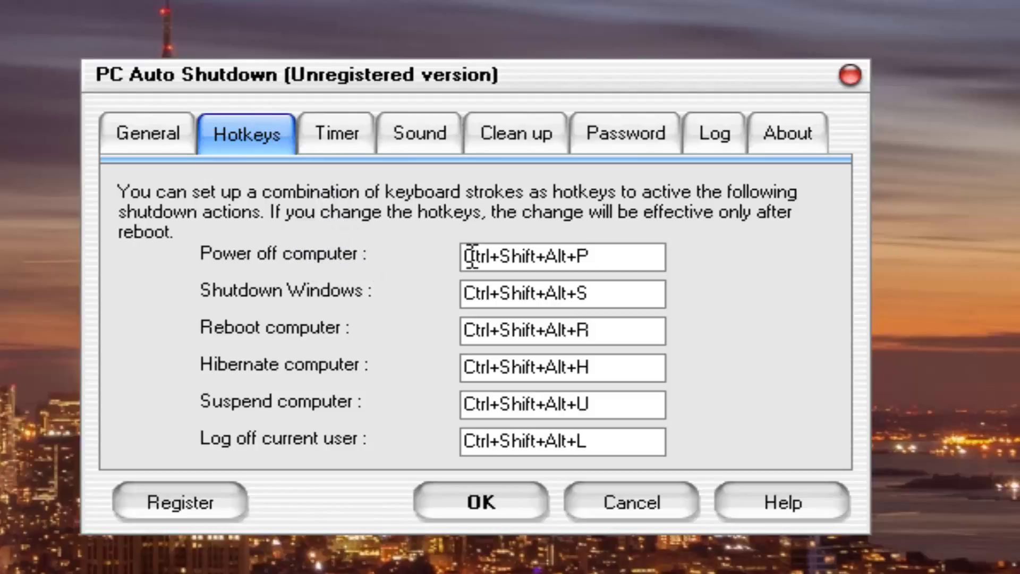
left_click(524, 258)
left_click(472, 423)
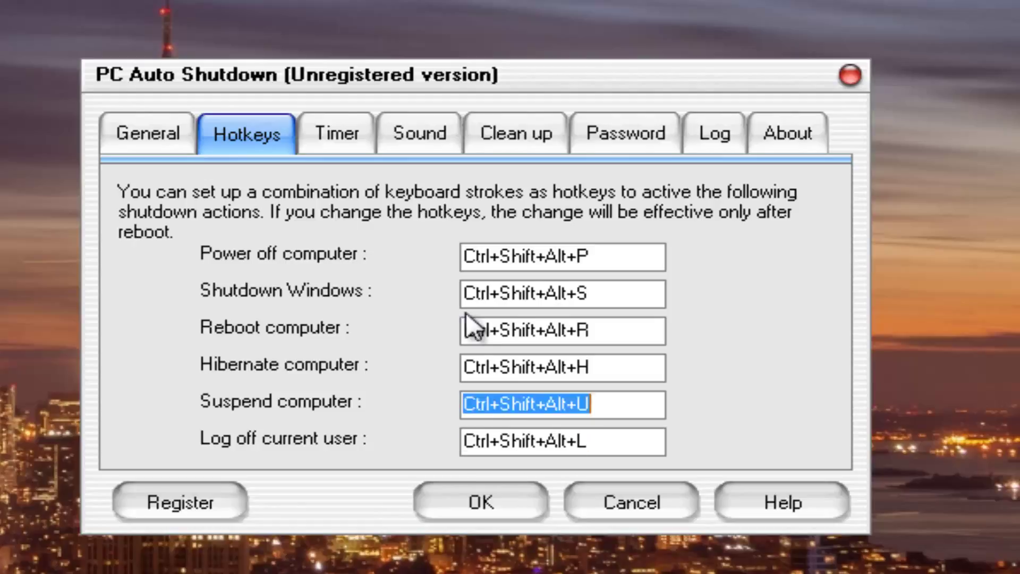
left_click(328, 129)
Enable the sound alarm for shutdown actions, with looped sound and a set volume level.
left_click(421, 144)
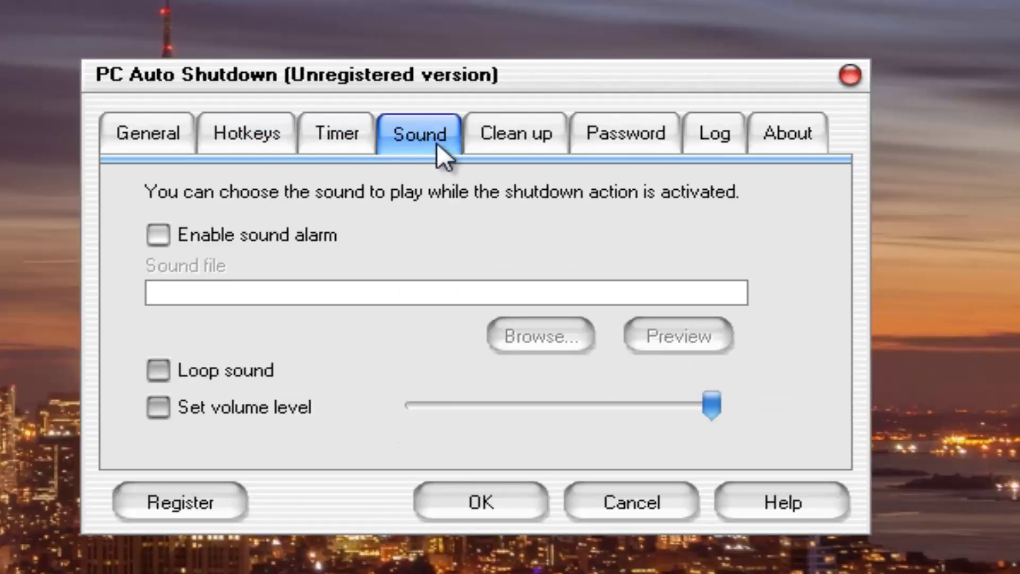
left_click(265, 235)
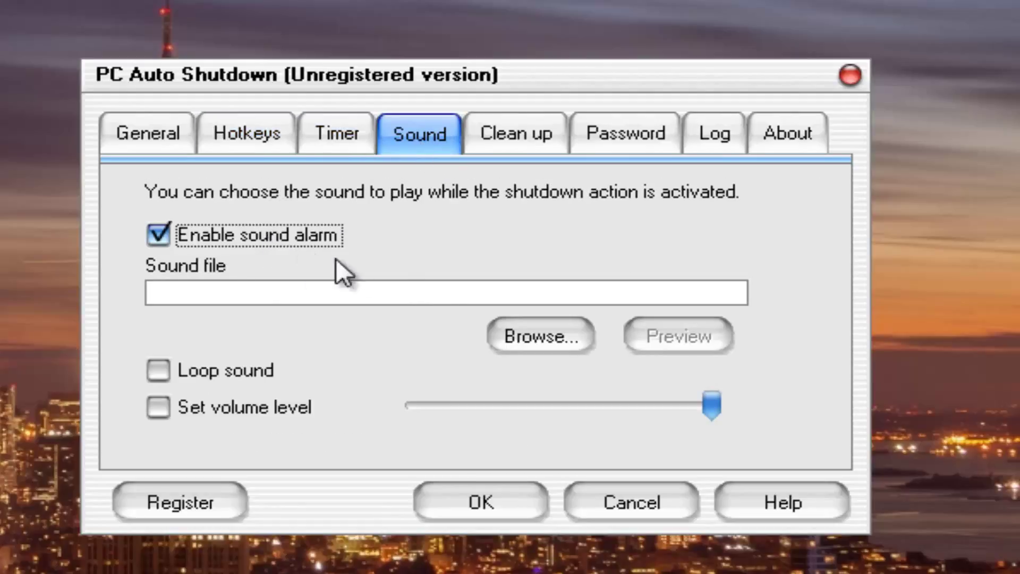
left_click(230, 373)
left_click(277, 408)
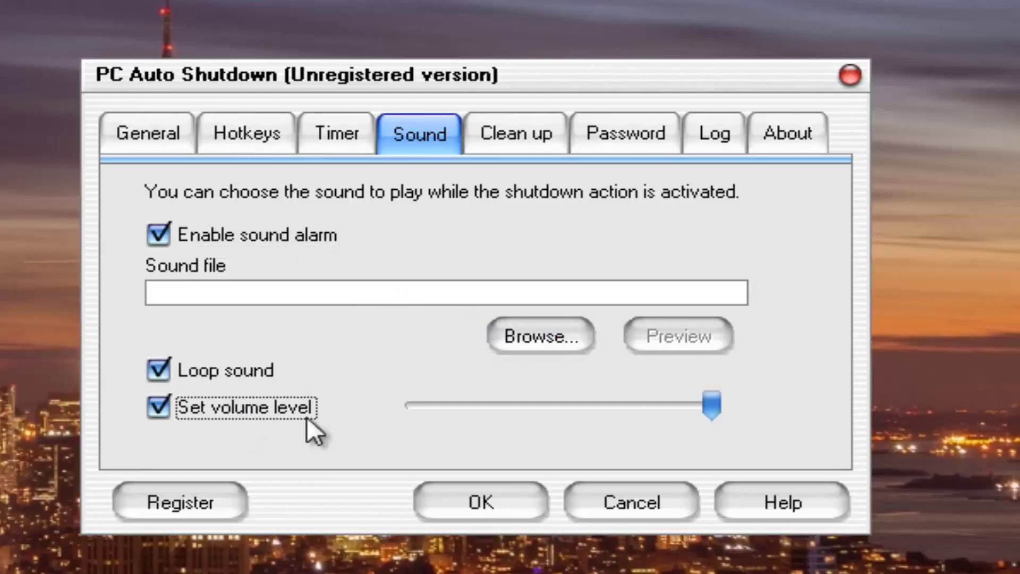
left_click(701, 411)
left_click(707, 414)
Choose to clear the cookies of Internet Explorer during the shutdown action.
left_click(492, 132)
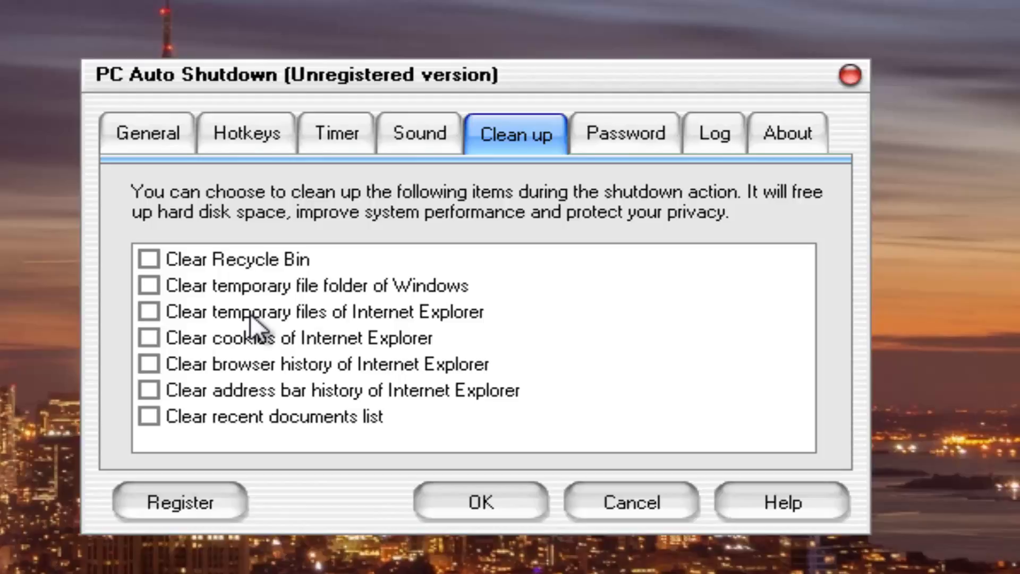
left_click(220, 366)
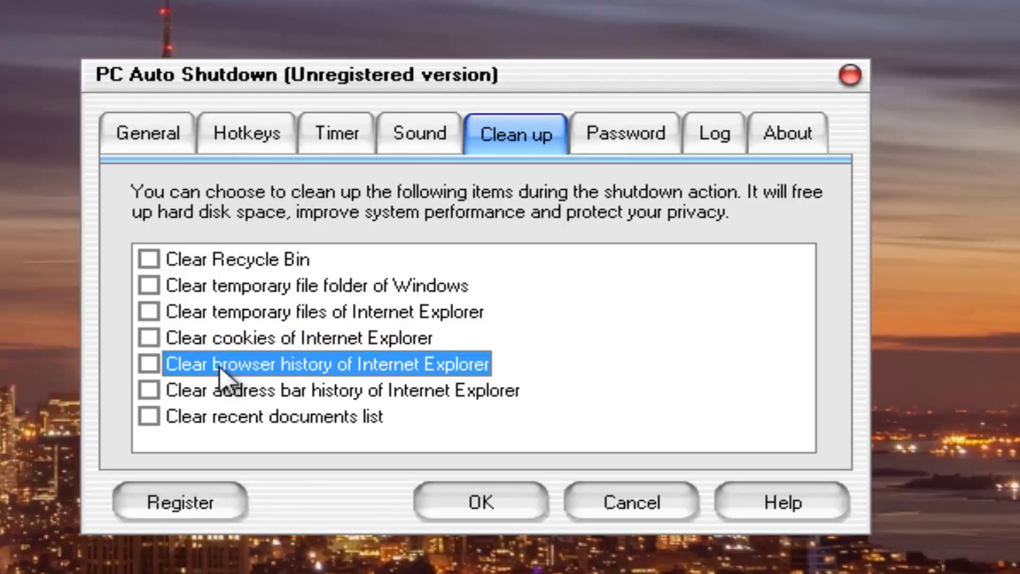
left_click(149, 341)
Review the password protection, general countdown, timer and shutdown logging settings.
left_click(622, 136)
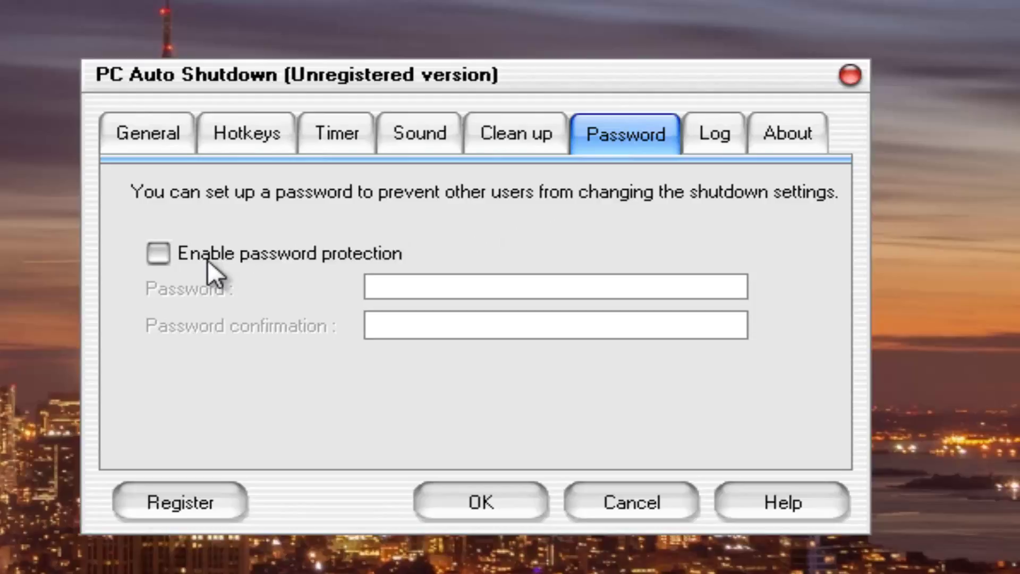
left_click(144, 124)
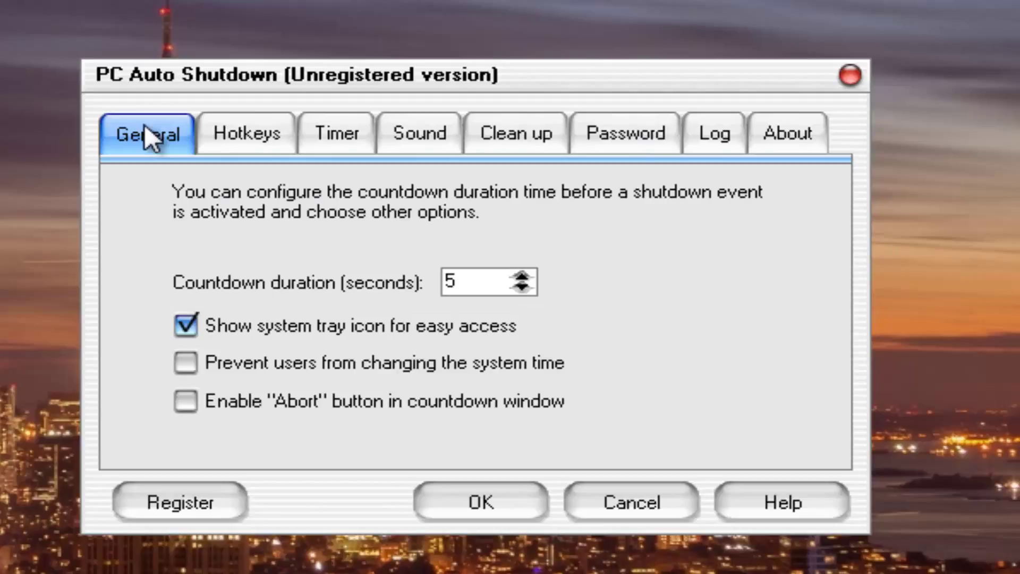
left_click(422, 137)
left_click(352, 133)
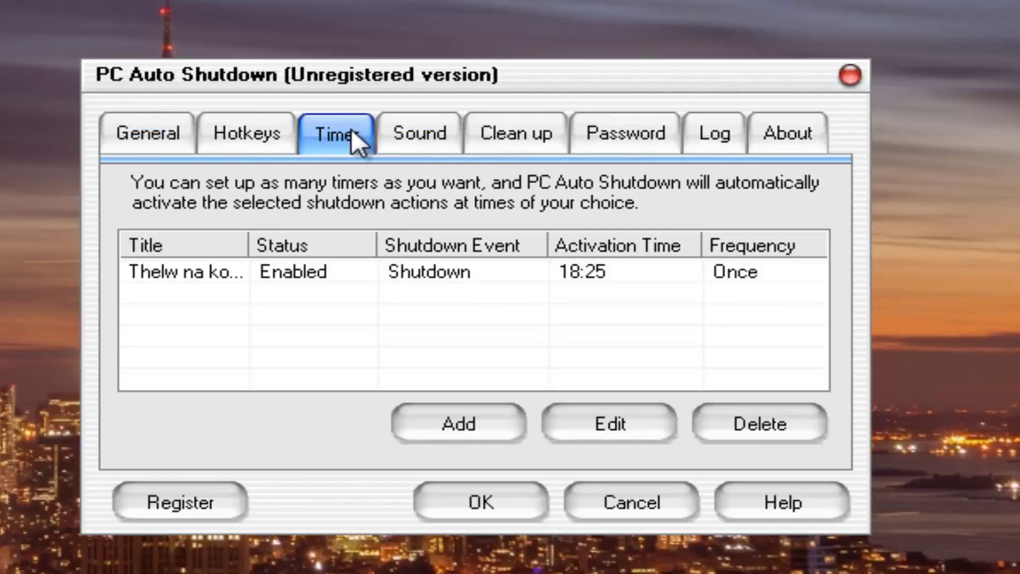
left_click(257, 272)
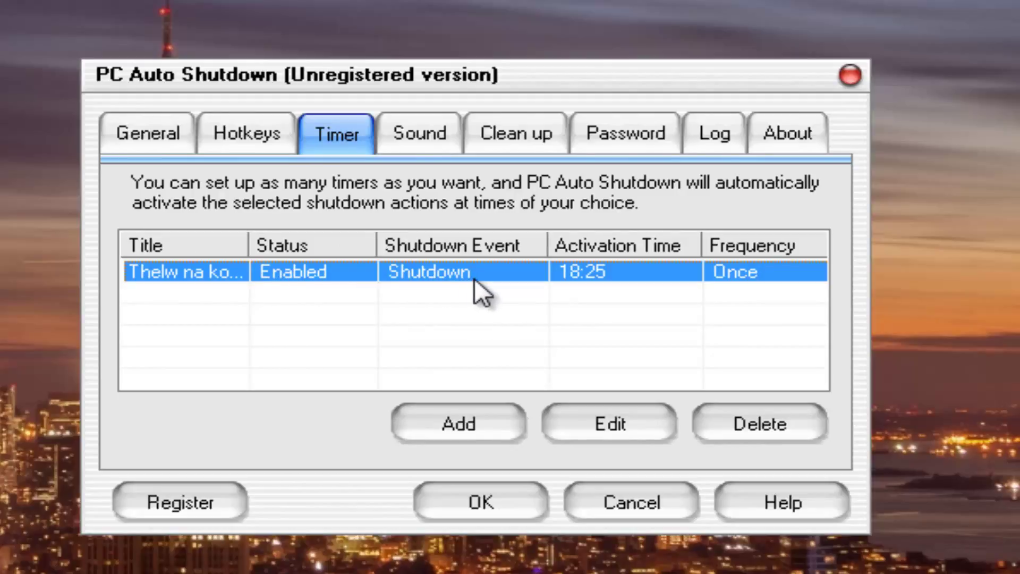
left_click(707, 151)
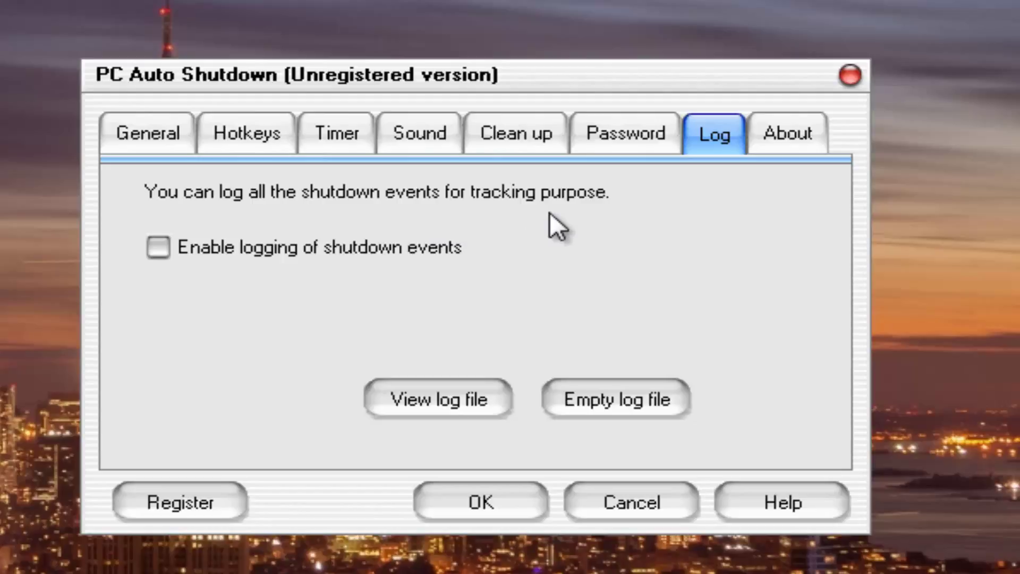
View the program's version and licence information, and open the online purchase page from the registration dialog.
left_click(776, 132)
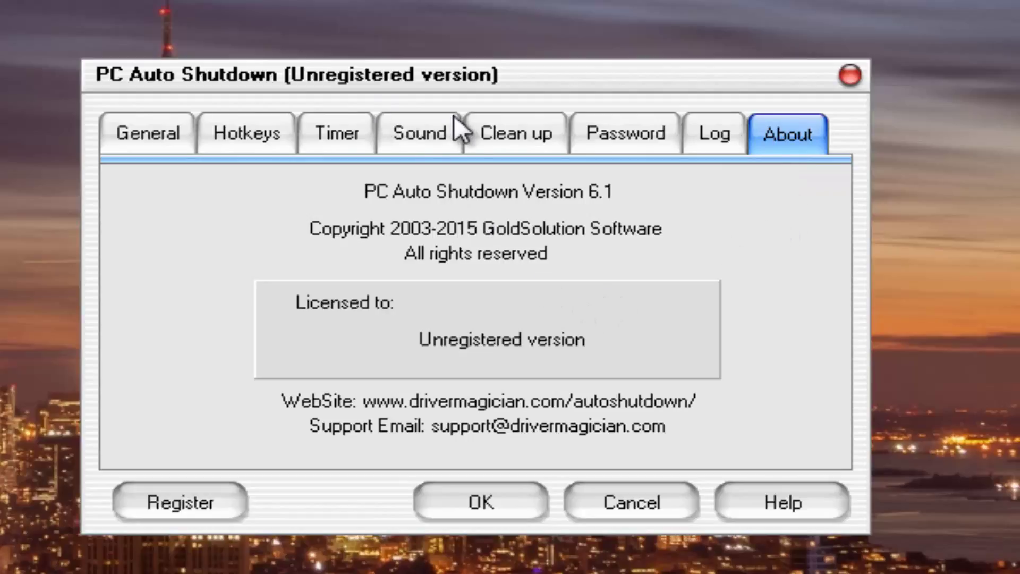
left_click(202, 500)
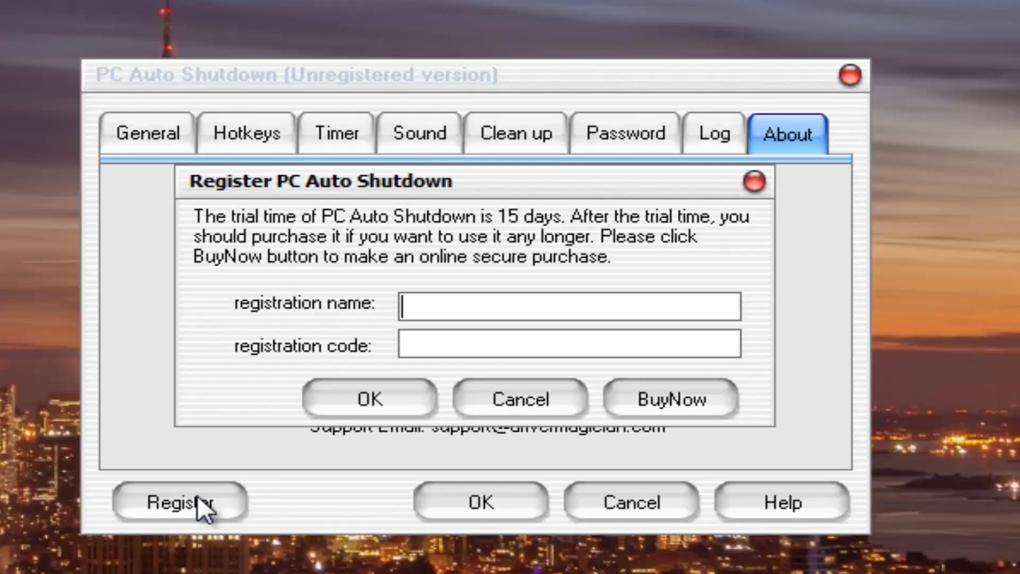
left_click(713, 406)
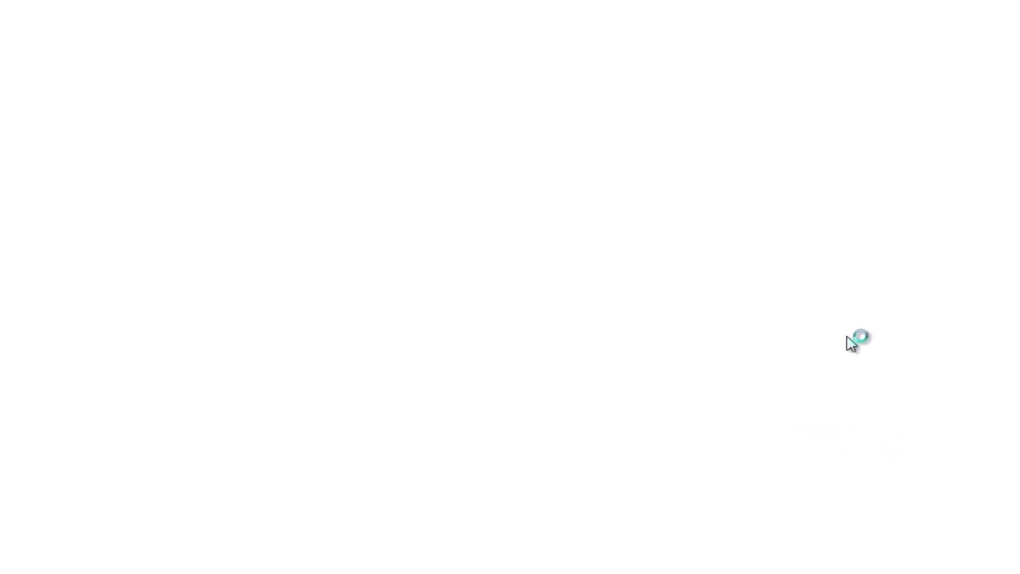